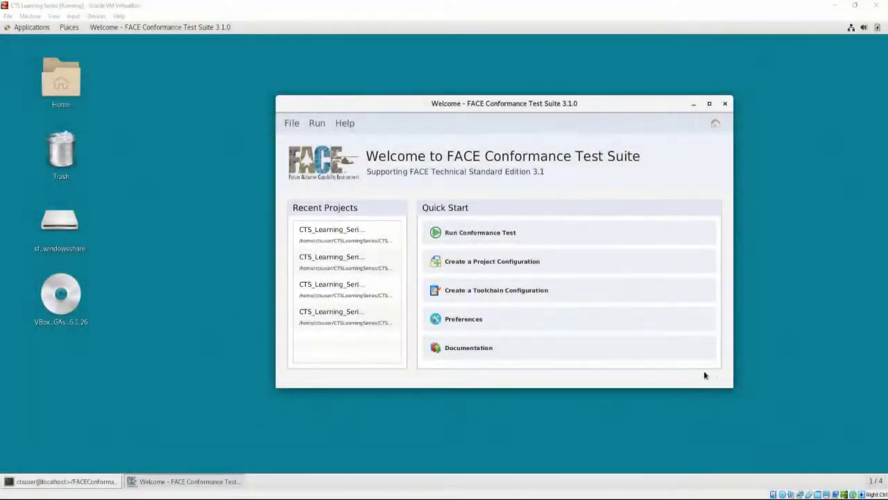
Step: Create a new project configuration named CTS_Learning_Series_OSS_Demonstration, located in /home/ctsuser/CTSLearningSeries
click(291, 123)
click(305, 142)
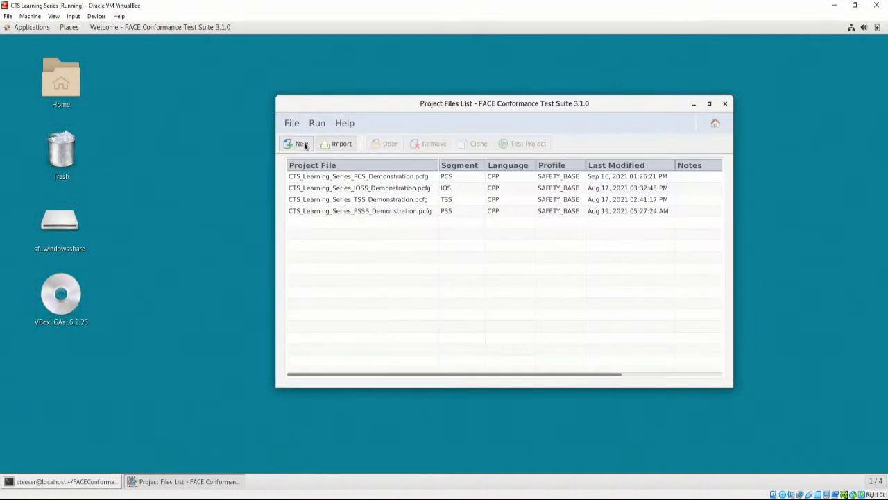
click(301, 144)
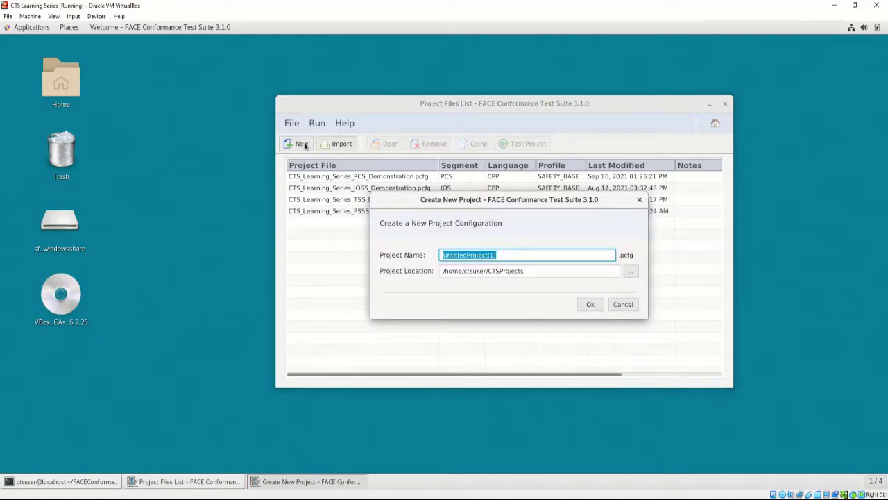
click(505, 256)
drag(506, 257, 437, 256)
text(CTS_Learning_Series_OSS_Demonstration)
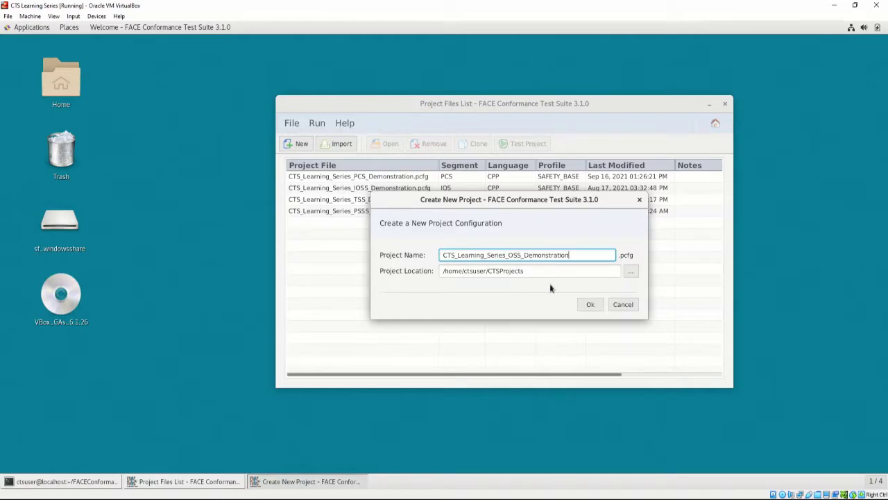
click(630, 272)
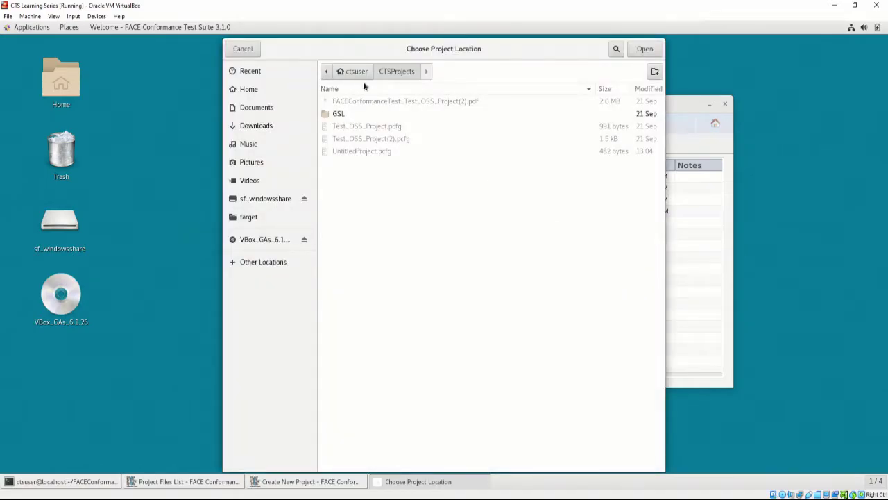
click(356, 71)
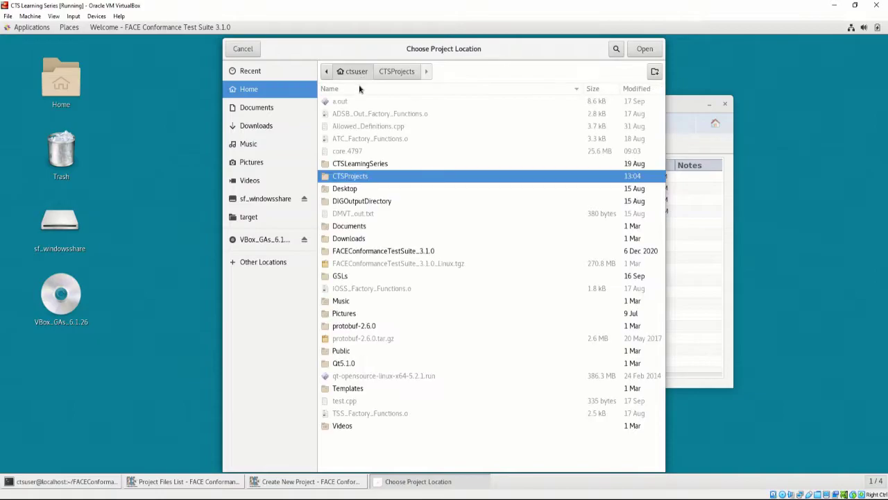
click(375, 164)
click(644, 52)
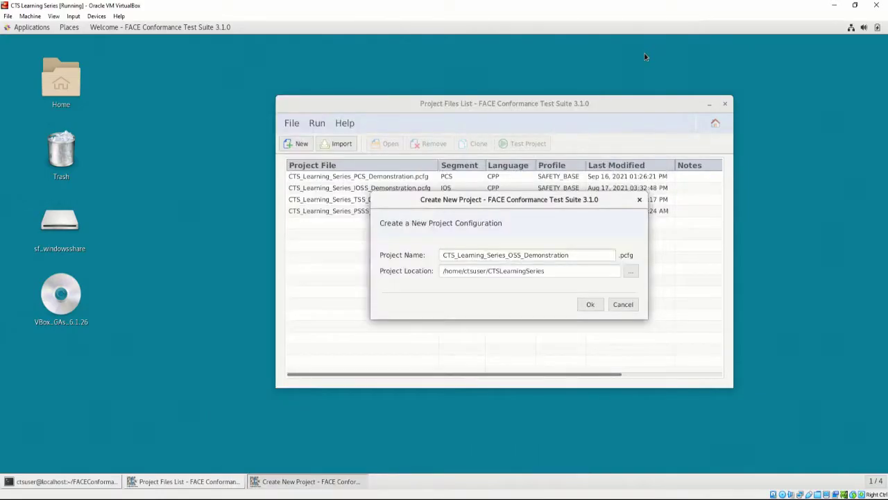
click(601, 310)
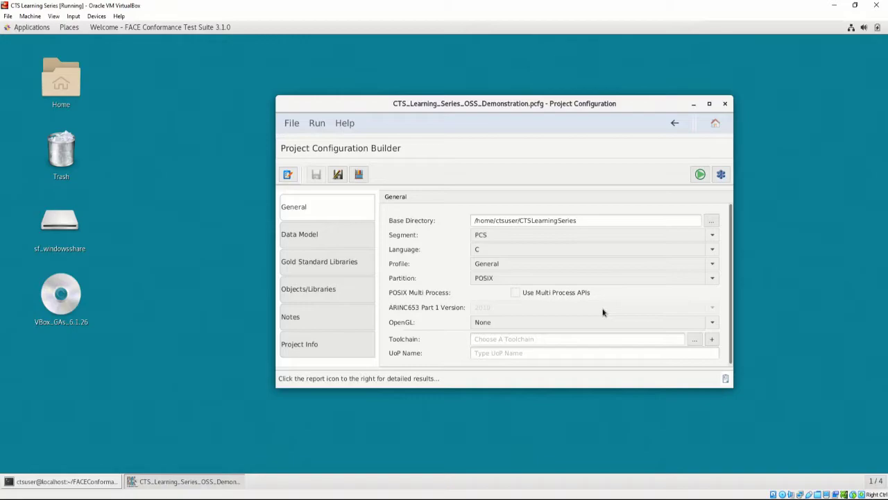
Step: Set the project's base directory to /home/ctsuser
click(711, 220)
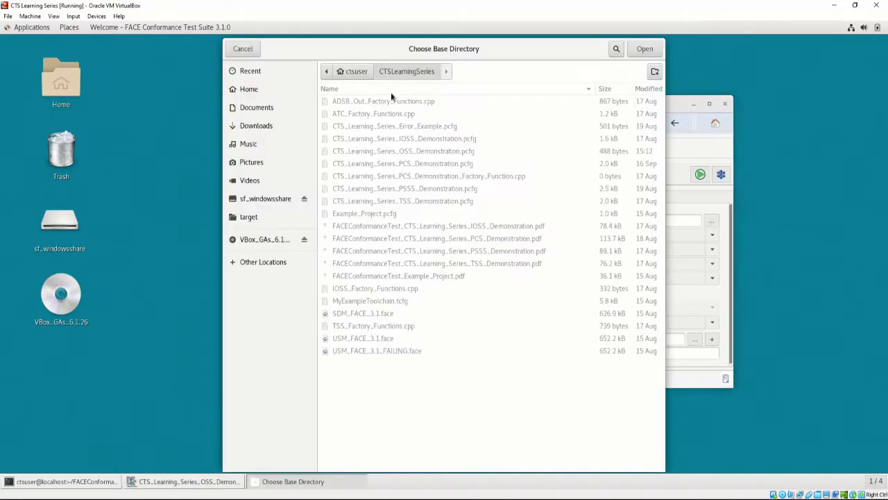
click(352, 71)
click(645, 48)
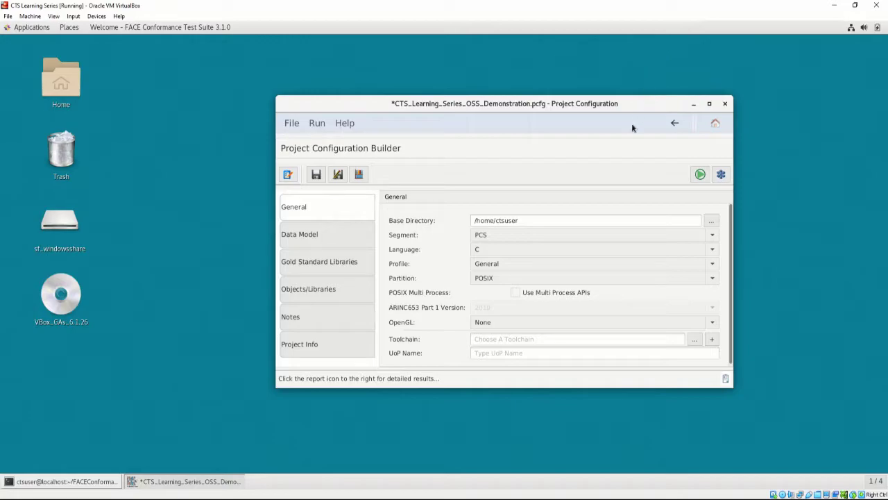
Step: Configure the project's general settings with segment OSS, language C++, profile General and partition POSIX
click(587, 236)
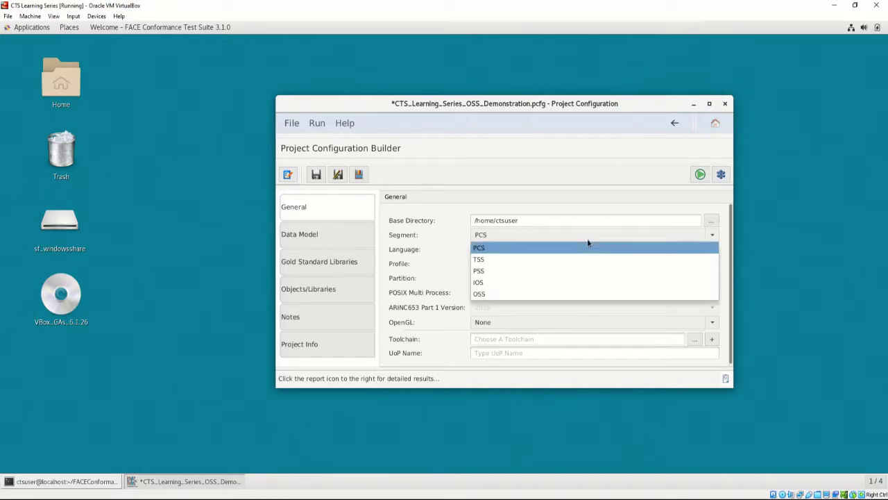
click(586, 294)
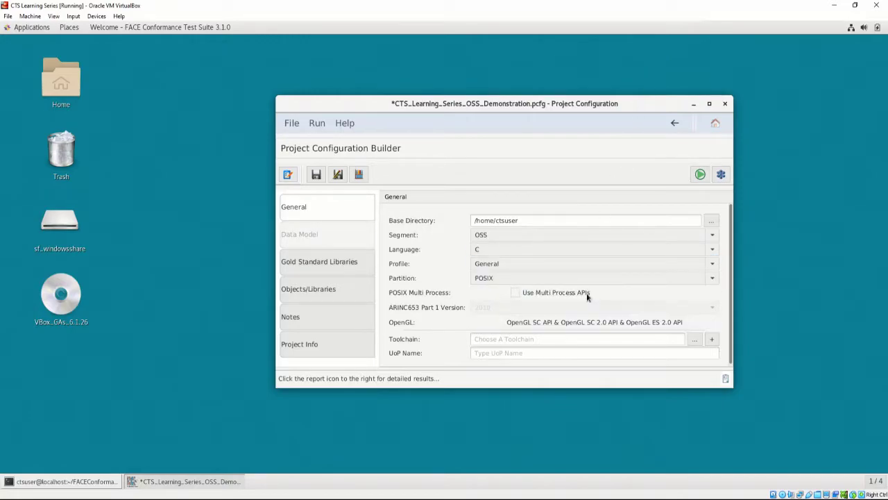
click(646, 248)
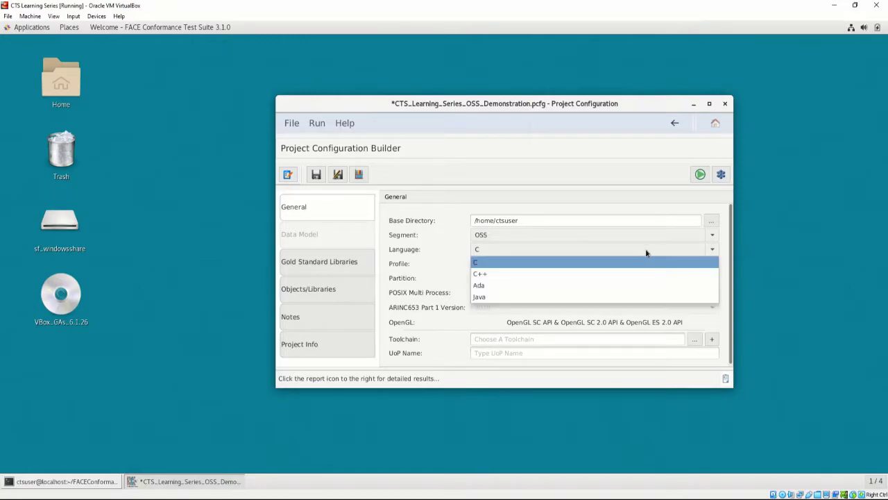
click(642, 274)
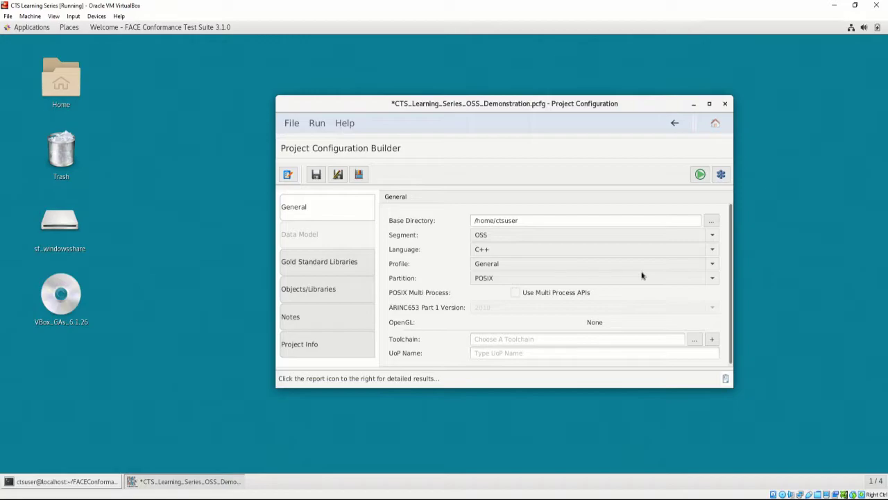
click(643, 264)
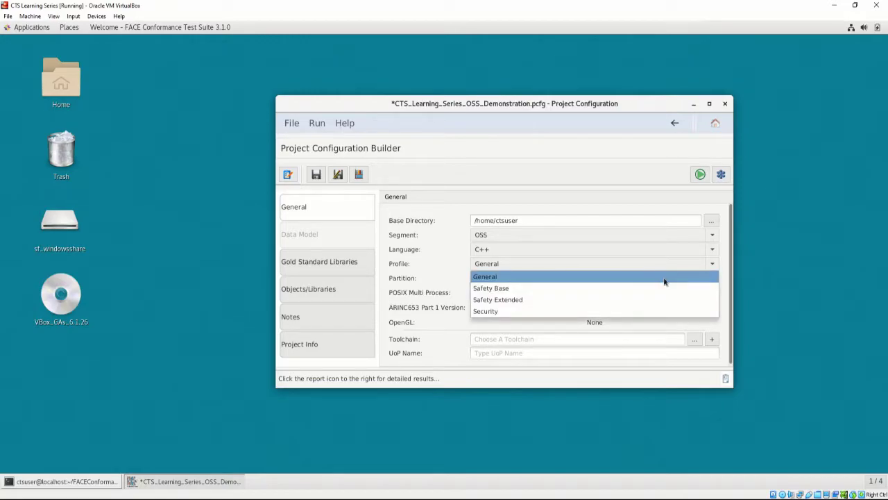
click(664, 276)
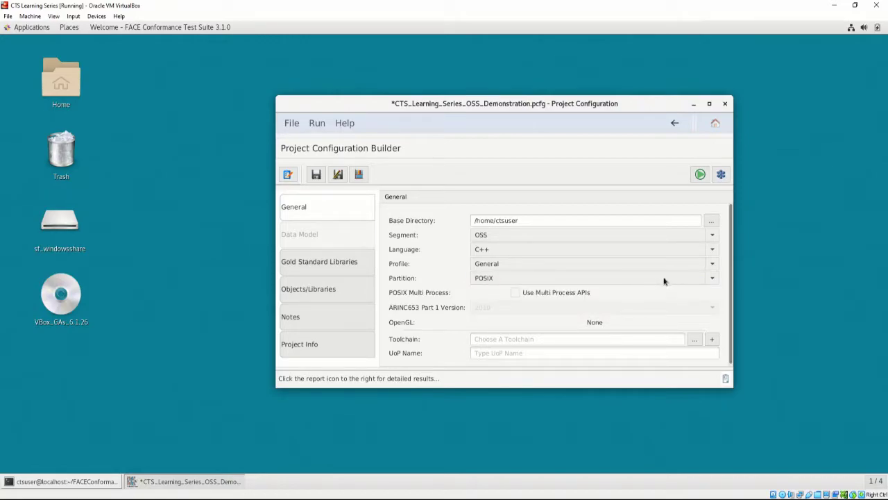
click(664, 281)
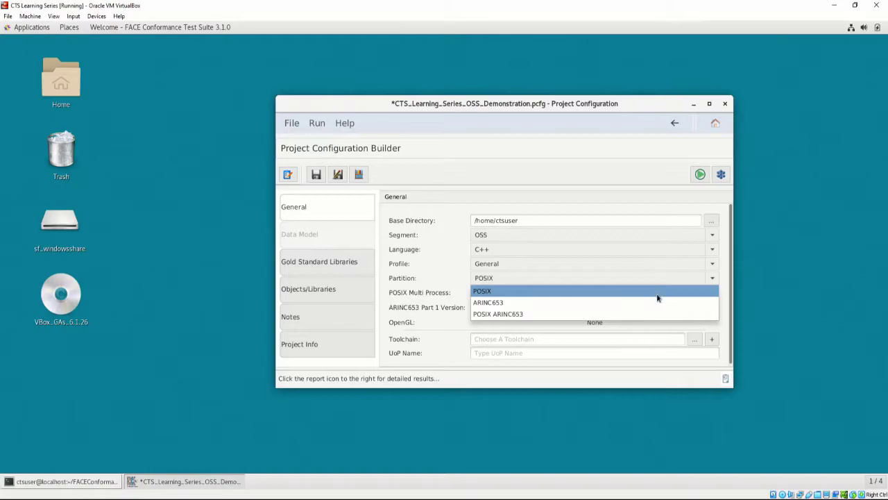
click(657, 292)
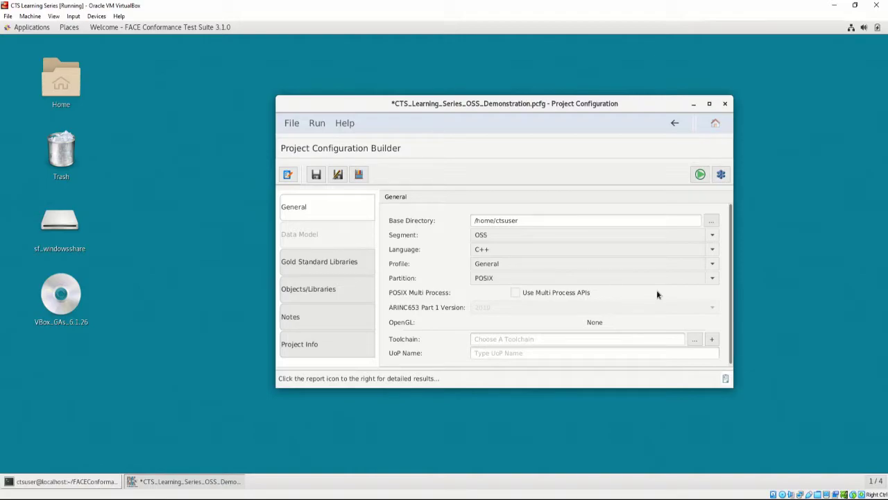
Step: Assign toolchain CTS_Learning_Series_OSS_Toolchain_Demonstration.tcfg from FACEConformanceTestSuite_3.1.0/toolchain/configuration_files and enter the UoP name "CTS Learning Series OSS Example"
click(695, 339)
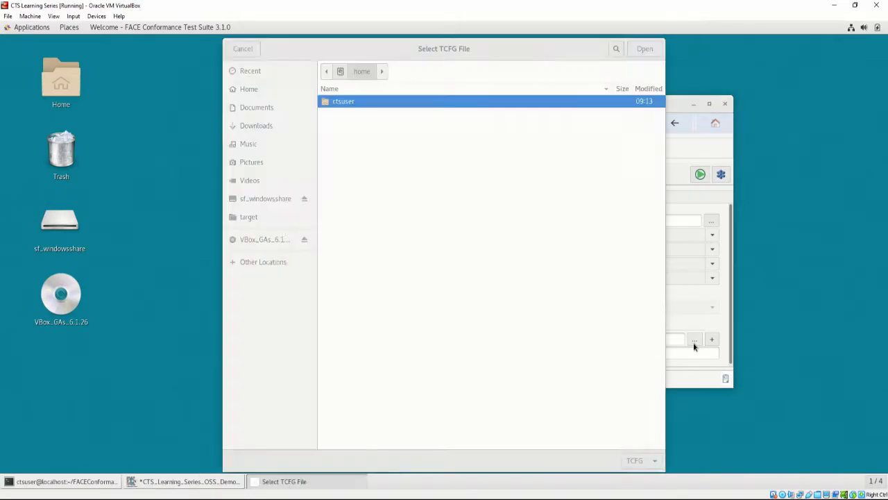
key(Return)
double_click(391, 177)
double_click(382, 212)
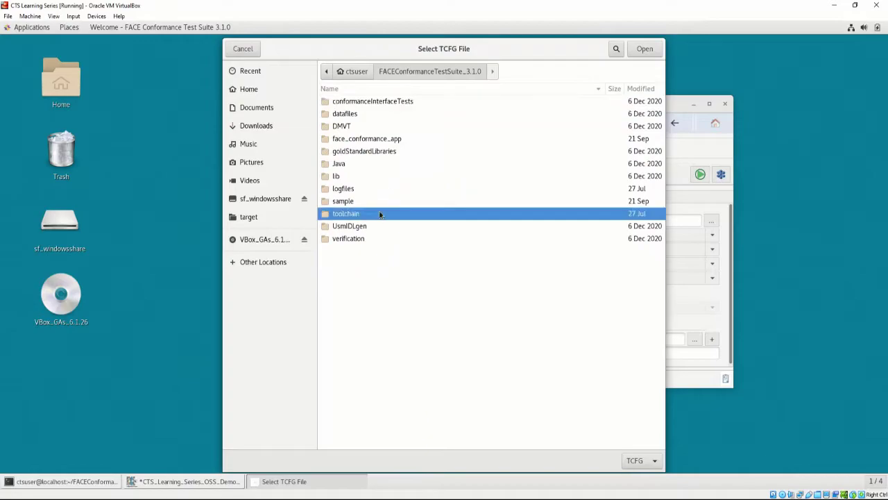
double_click(399, 115)
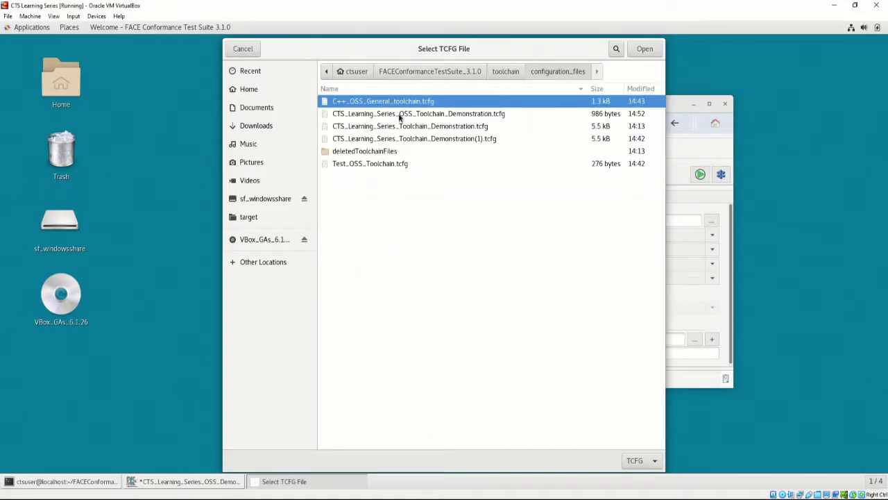
double_click(400, 113)
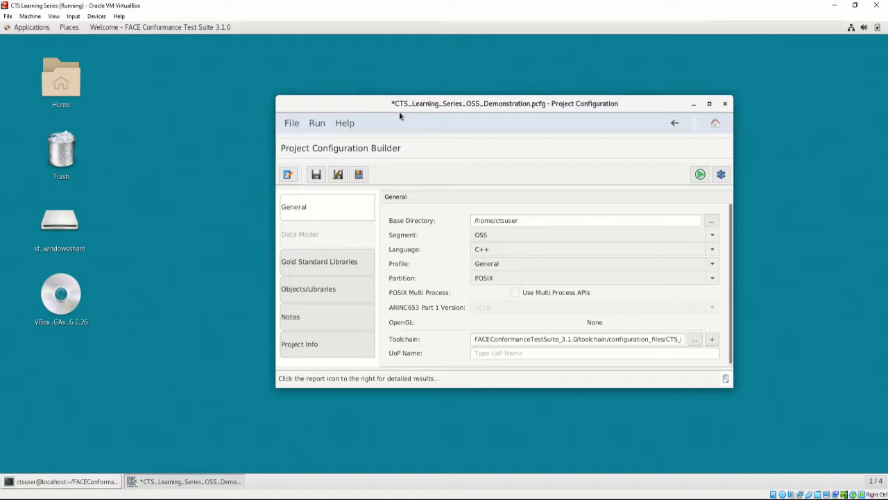
key(Tab)
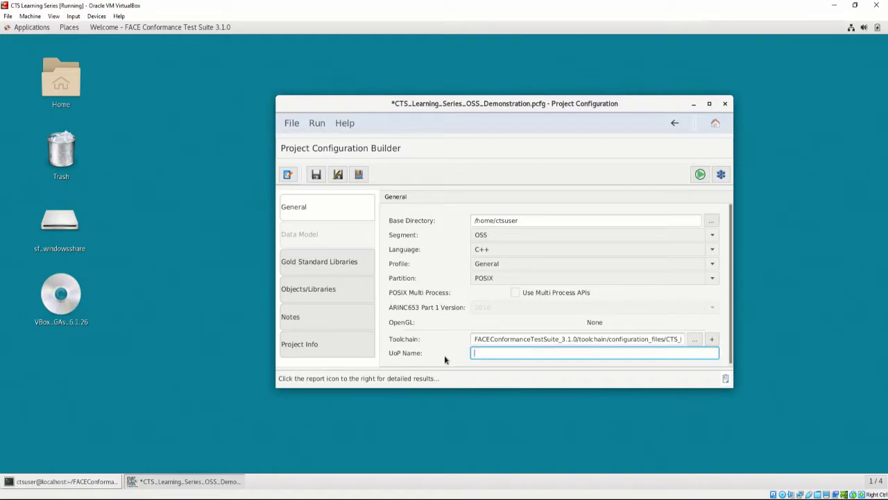
text(CTS Learning Series OSS Example)
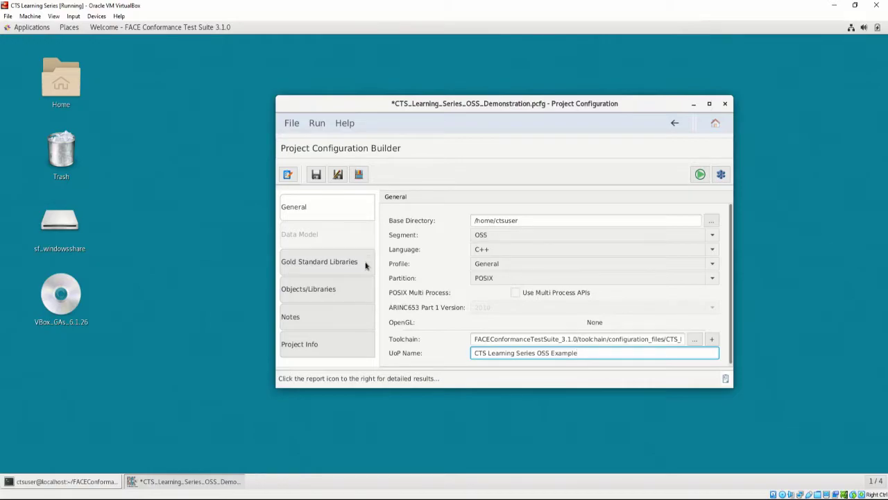
Step: Set the Gold Standard Libraries directory to the GSLs folder in the ctsuser home directory
click(366, 266)
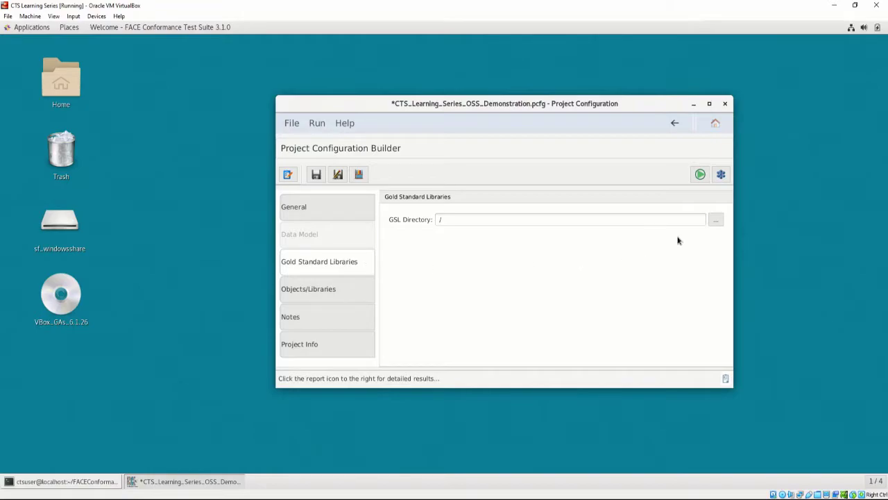
click(715, 220)
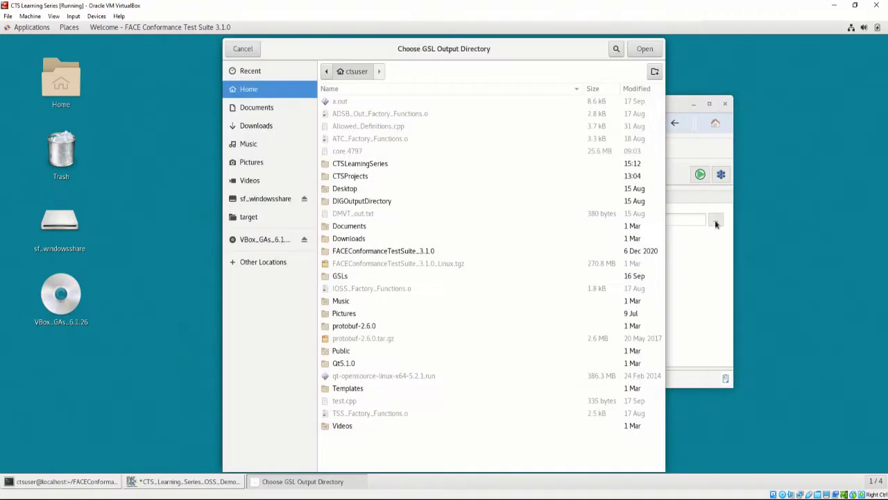
click(361, 276)
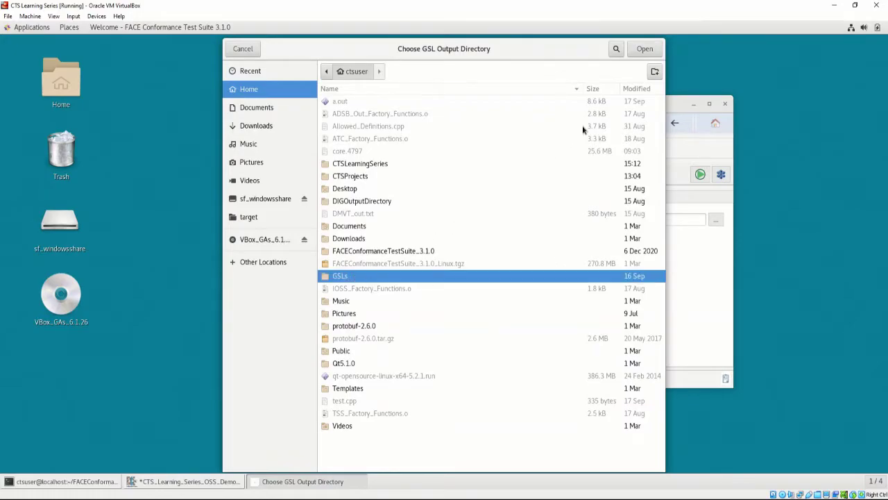
click(646, 48)
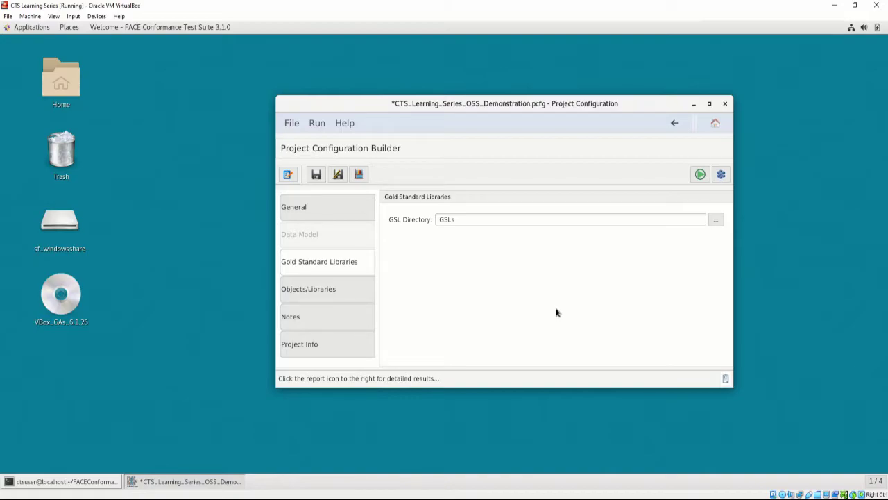
Step: Enable the C++ Std Library in the OSS objects/libraries settings and set its compiler flags to -std=c++03
click(367, 294)
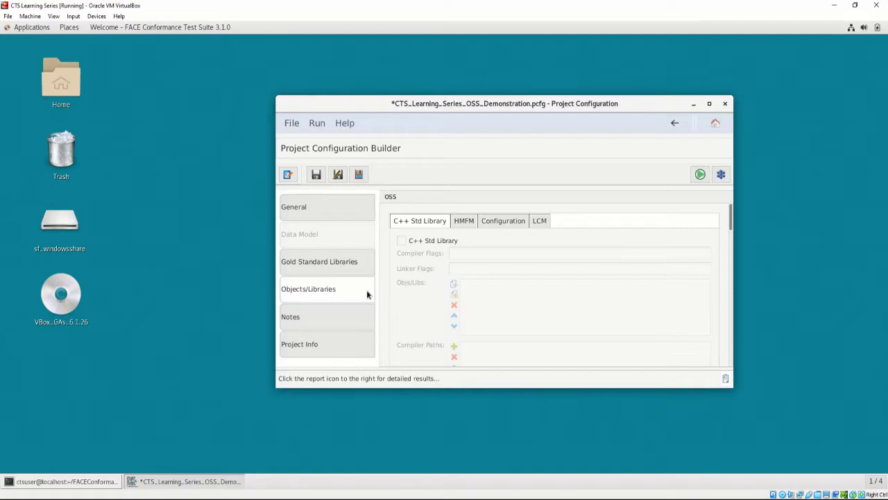
click(472, 224)
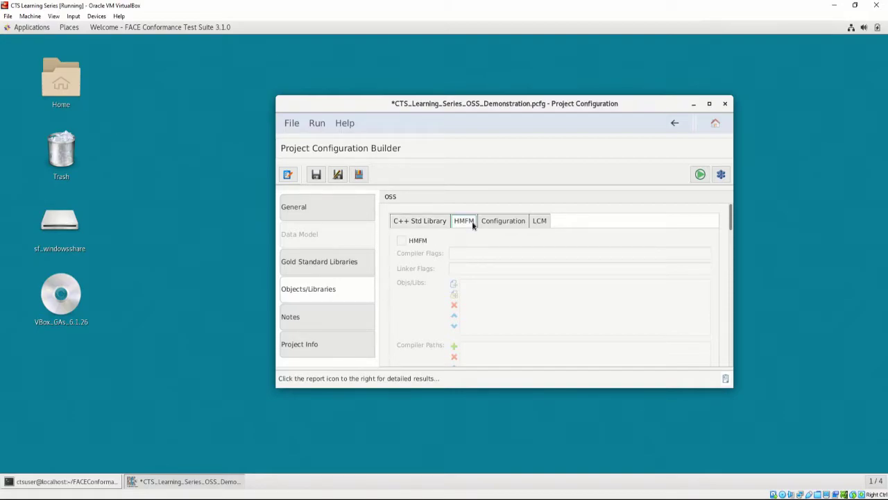
click(526, 227)
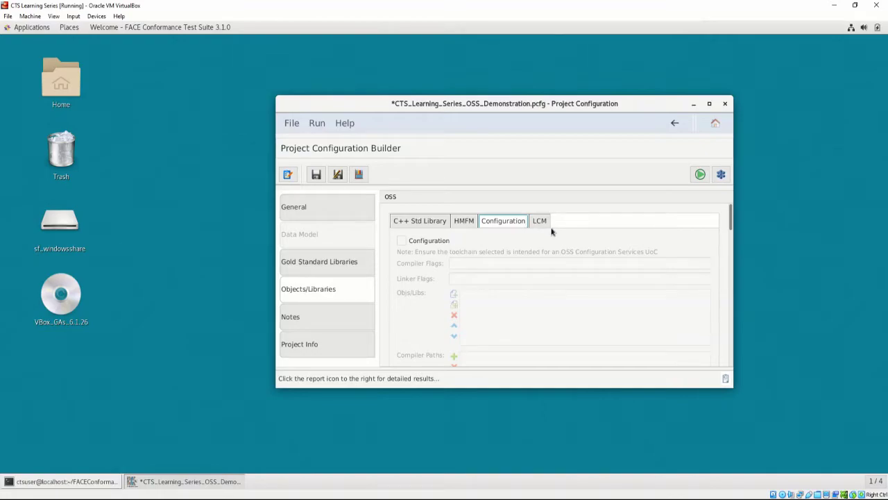
click(549, 226)
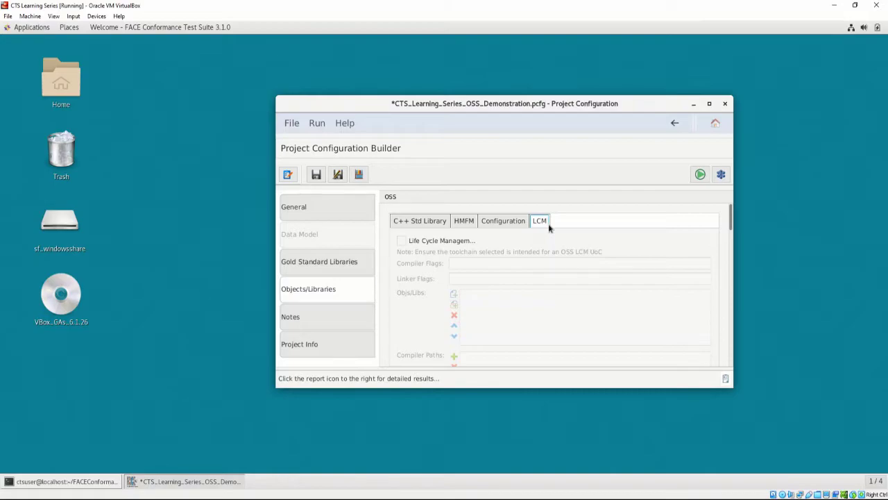
click(447, 222)
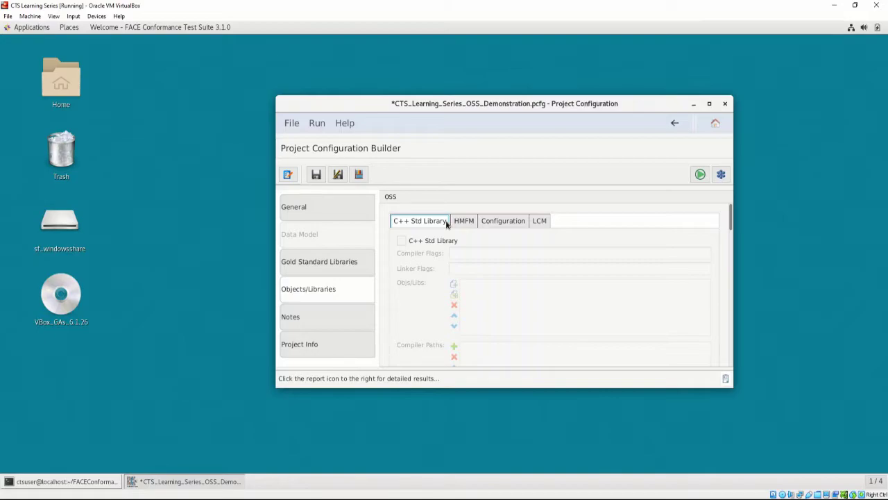
click(401, 241)
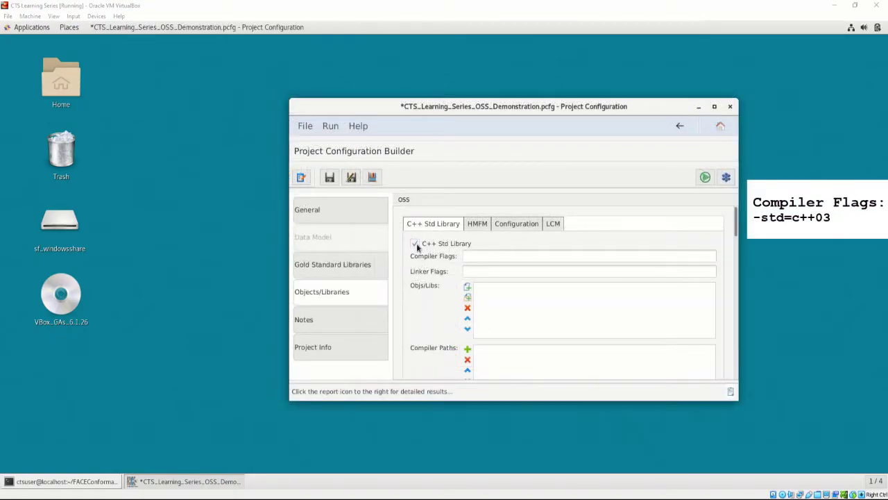
click(468, 256)
text(-std=c++03)
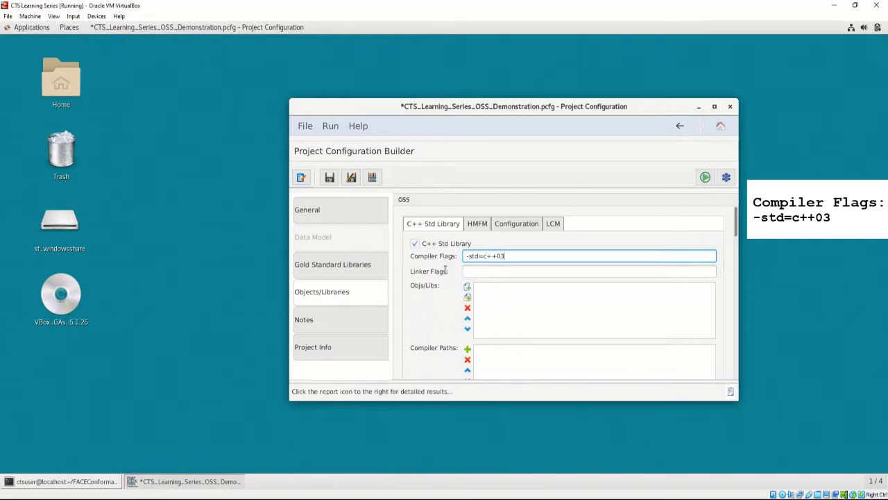
click(436, 309)
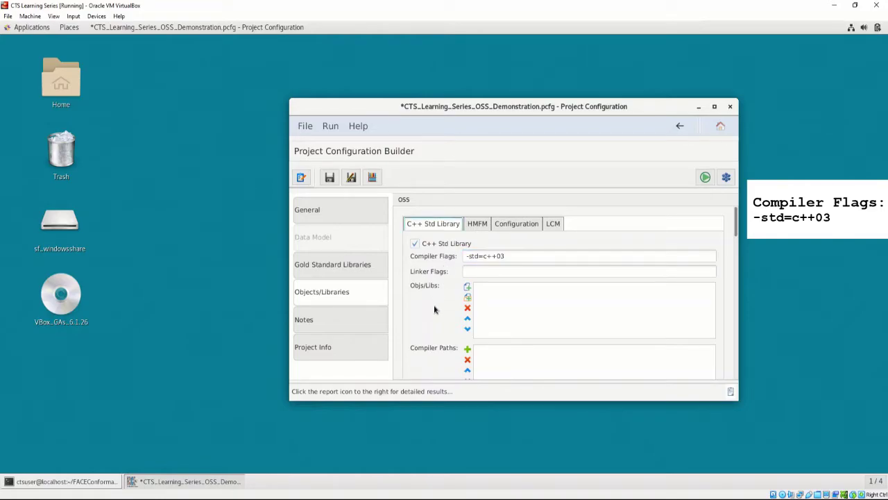
Step: Add the directory /usr/lib/gcc/x86_64-redhat-linux/4.8.5 to the C++ Std Library compiler paths
scroll(434, 305, down, 5)
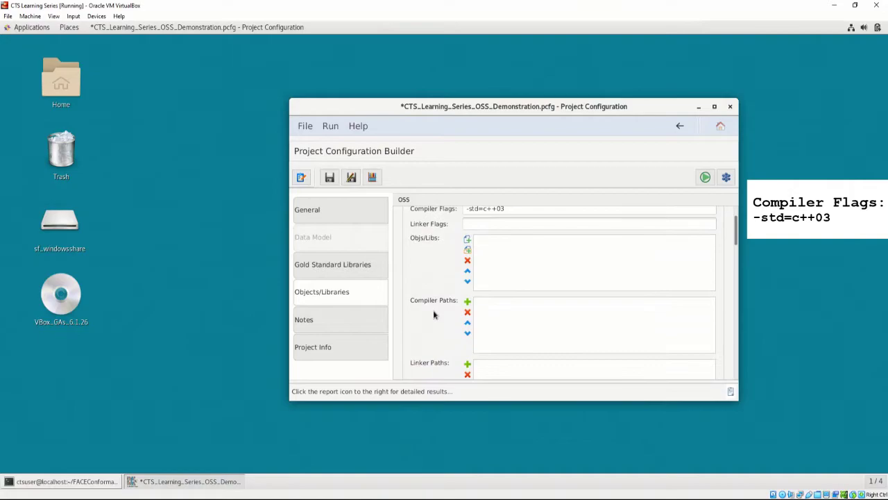
scroll(434, 296, down, 4)
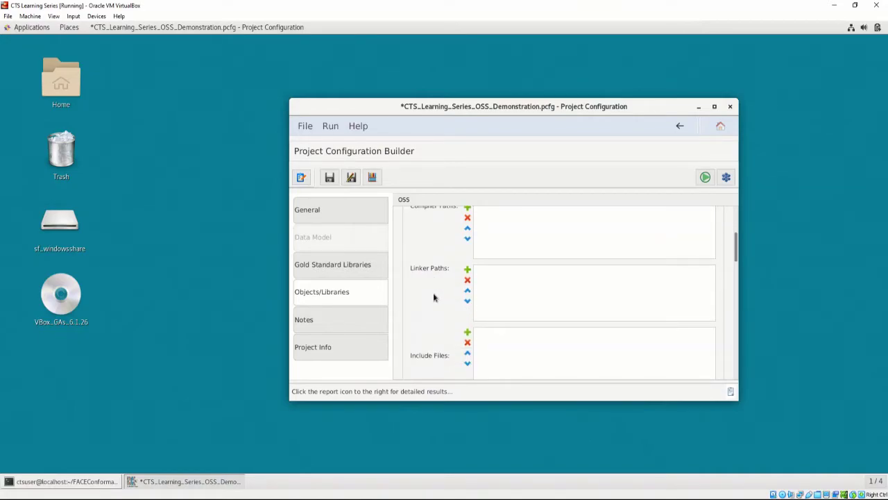
scroll(434, 297, down, 4)
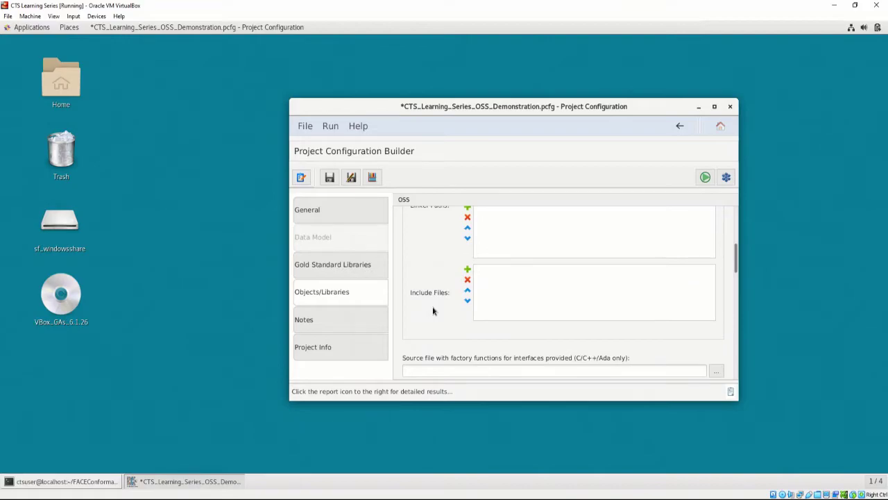
scroll(433, 306, up, 10)
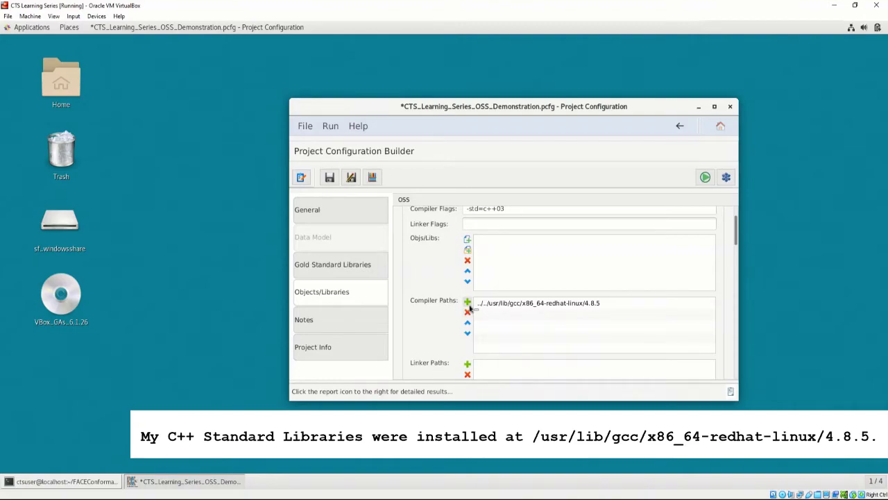
Step: Review the remaining OSS object and library settings and save the project configuration
scroll(432, 327, down, 3)
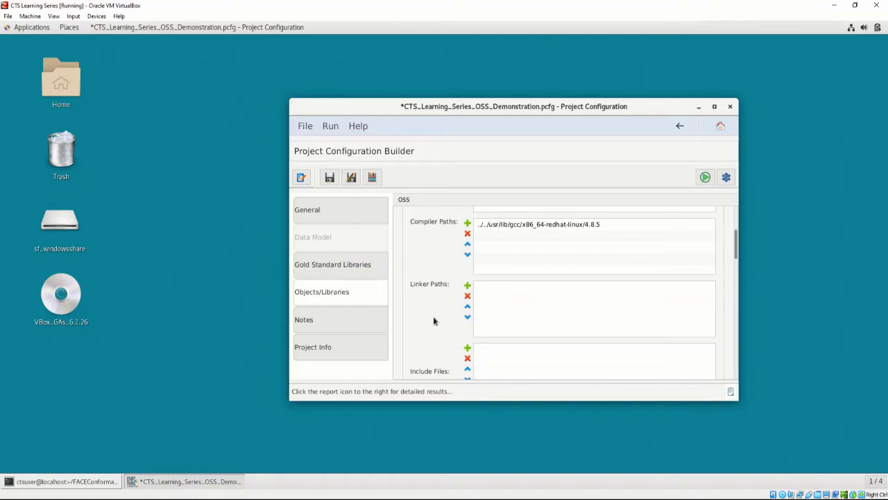
scroll(433, 320, down, 5)
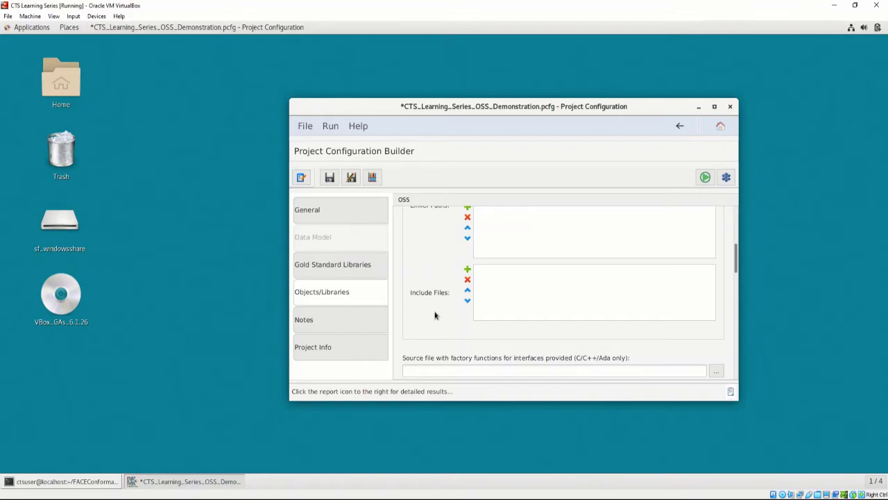
scroll(436, 315, down, 5)
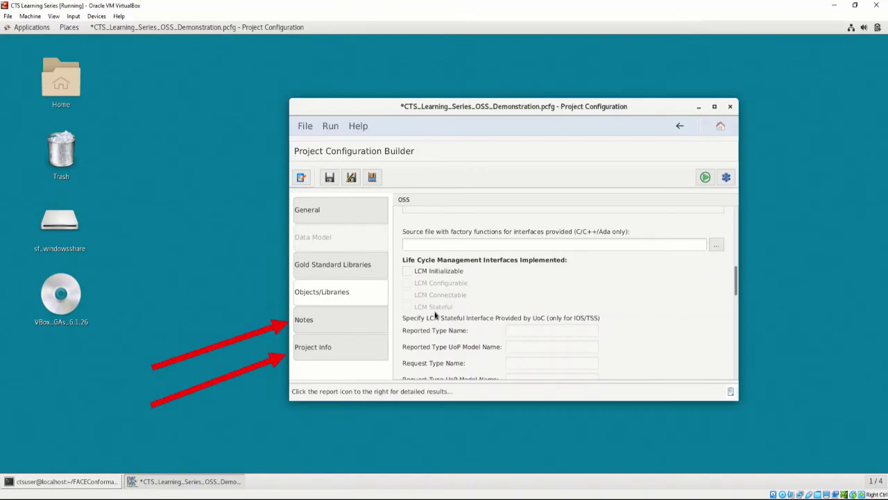
key(ctrl+s)
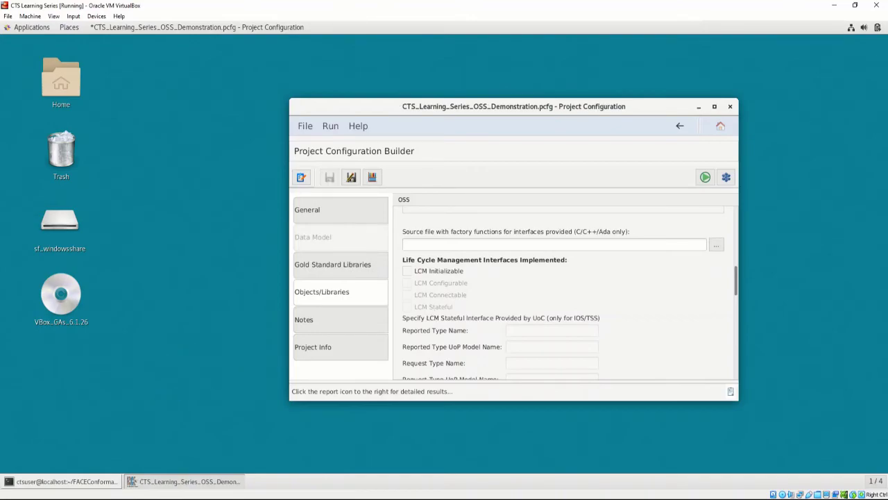
Step: Validate the saved project configuration and run the segment conformance test on it
click(301, 178)
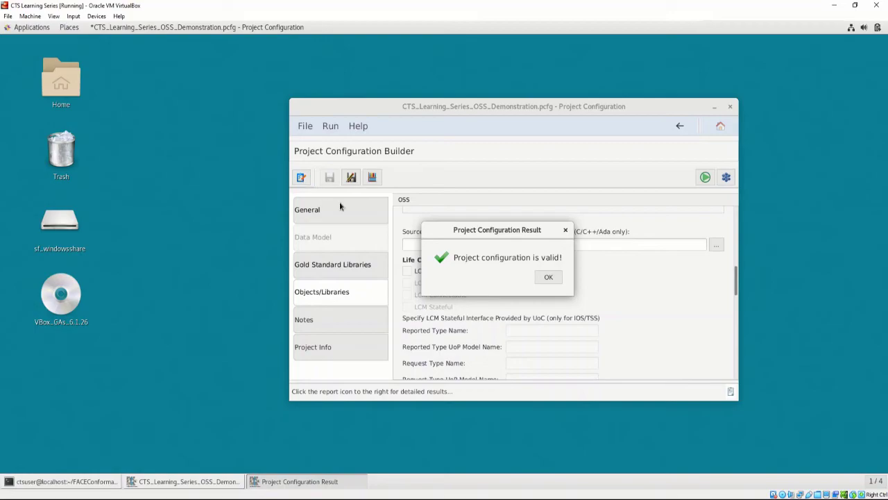
click(550, 277)
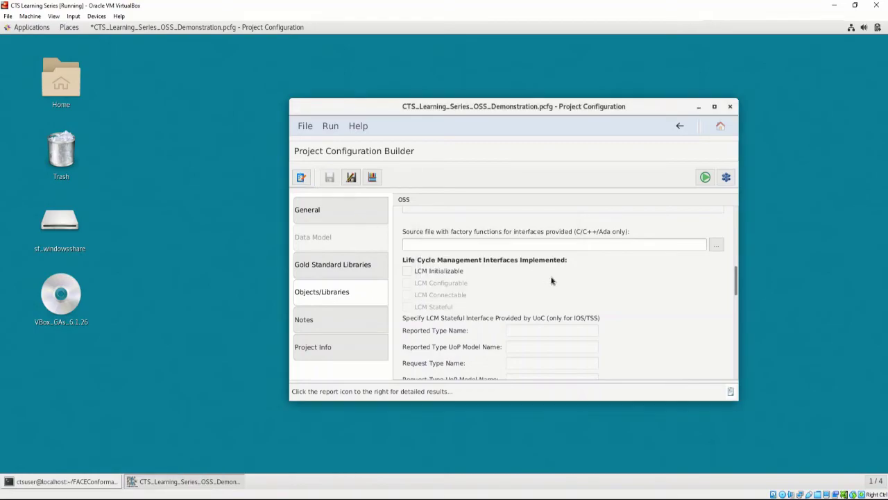
click(703, 177)
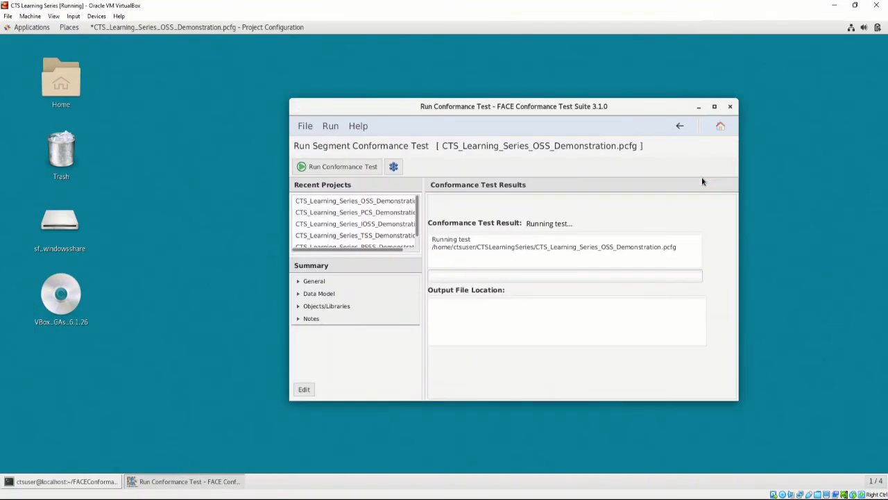